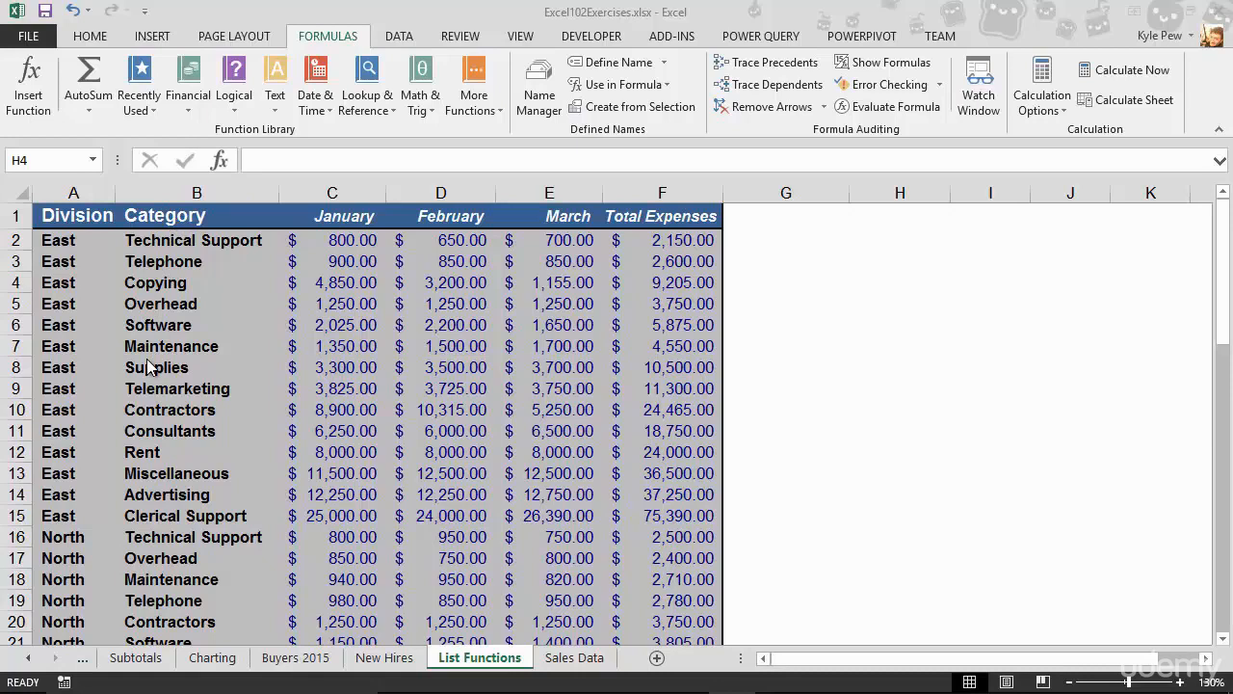
Enter the heading "Category" in cell H3 and the criterion "Supplies" in H4.
click(891, 256)
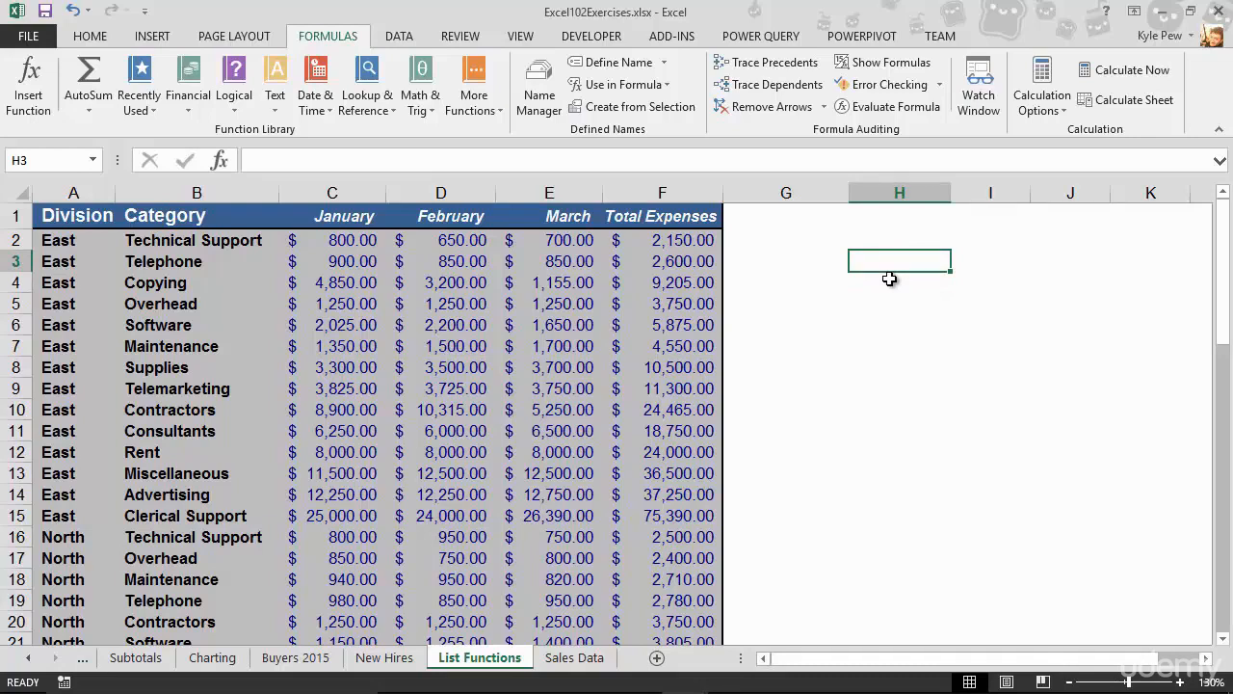
text(Category)
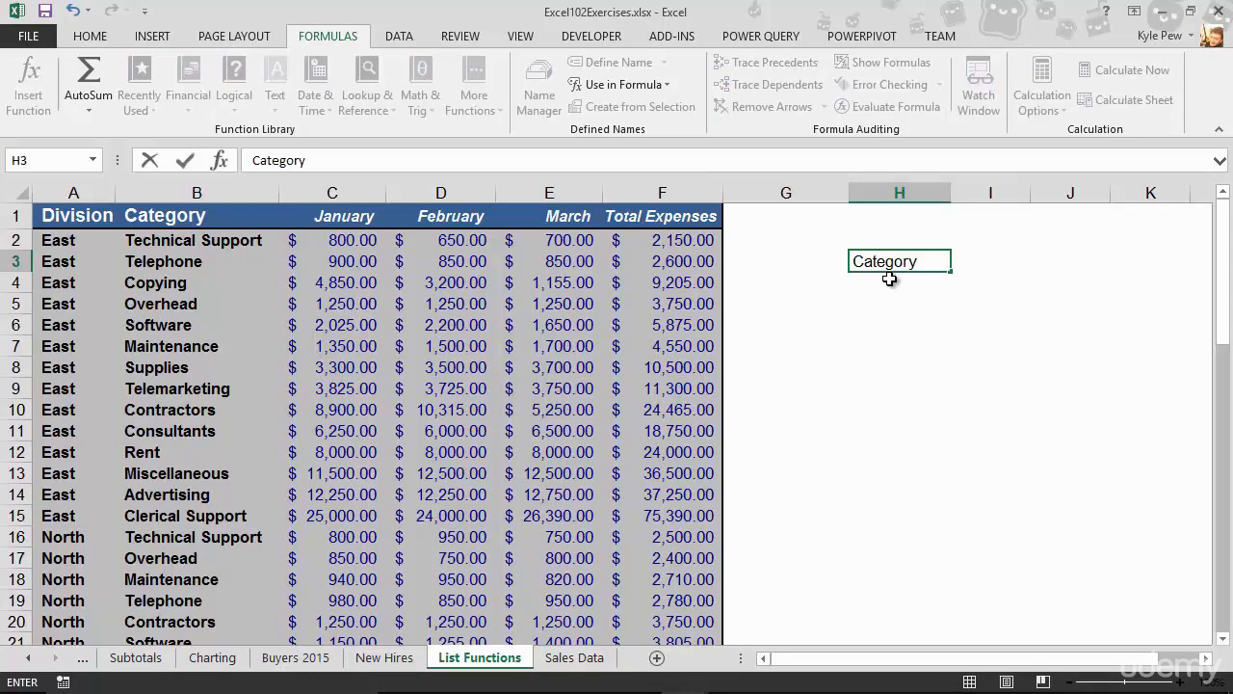
key(Return)
text(Supplies)
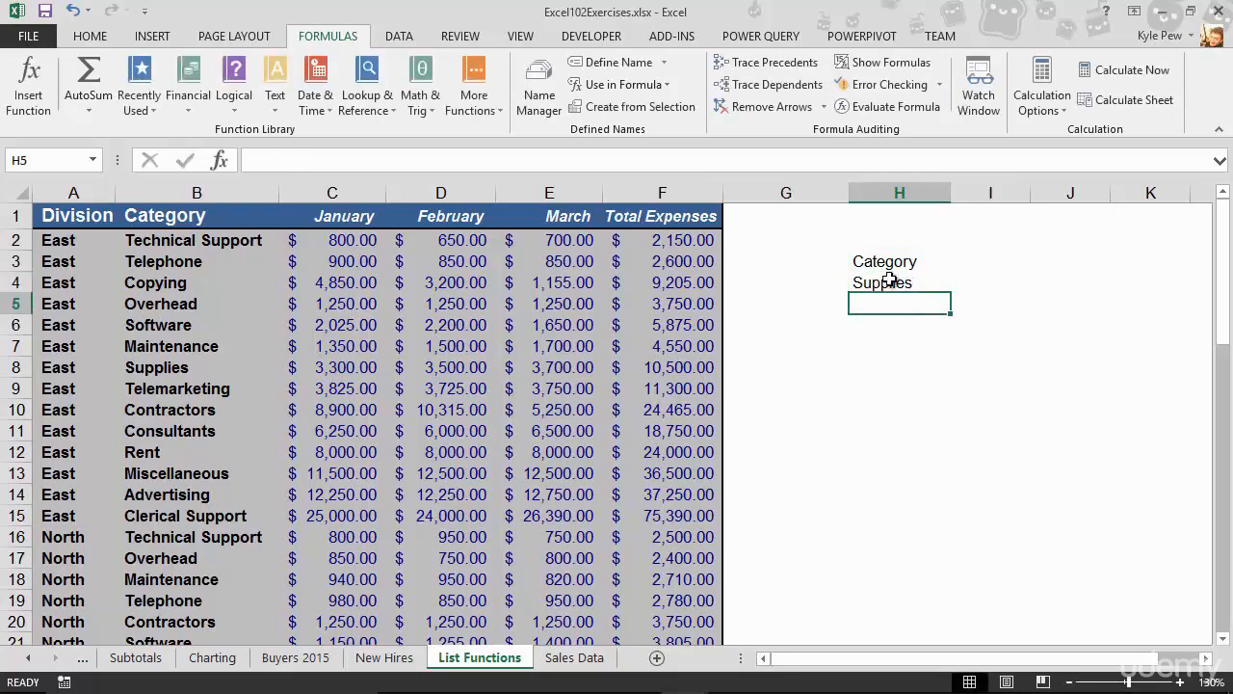
key(Return)
Format the Category heading in H3 as bold with a light gray fill and a bottom border.
click(865, 268)
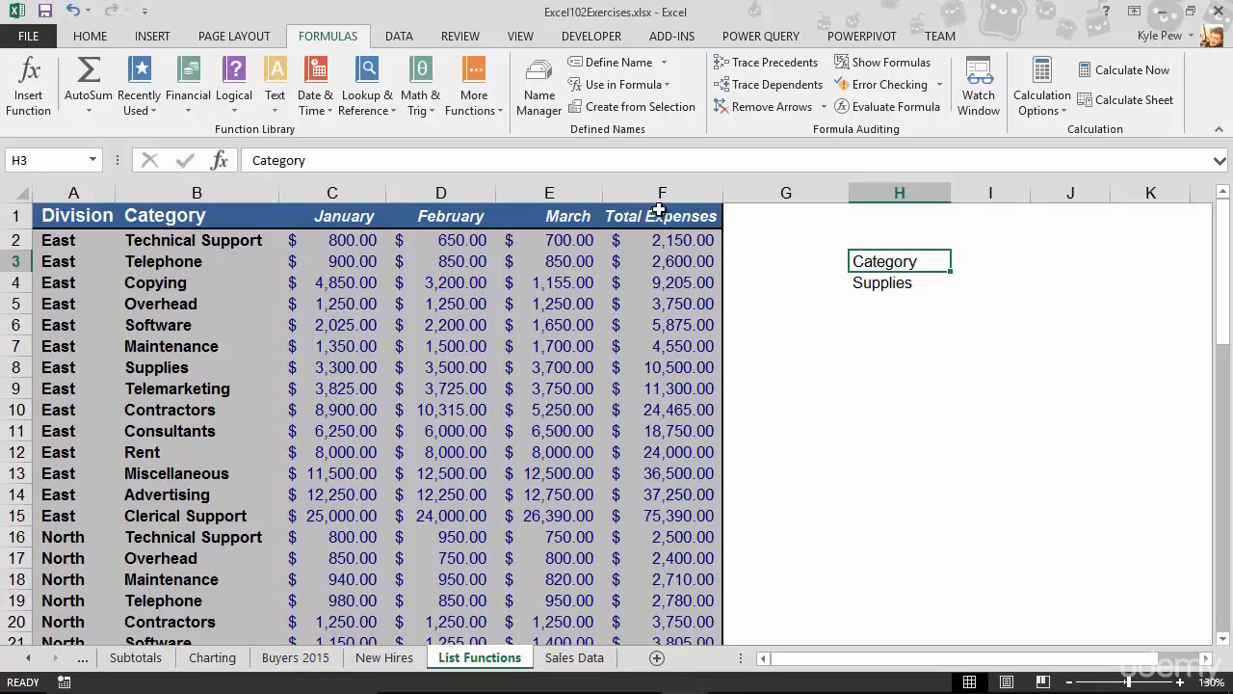
click(90, 36)
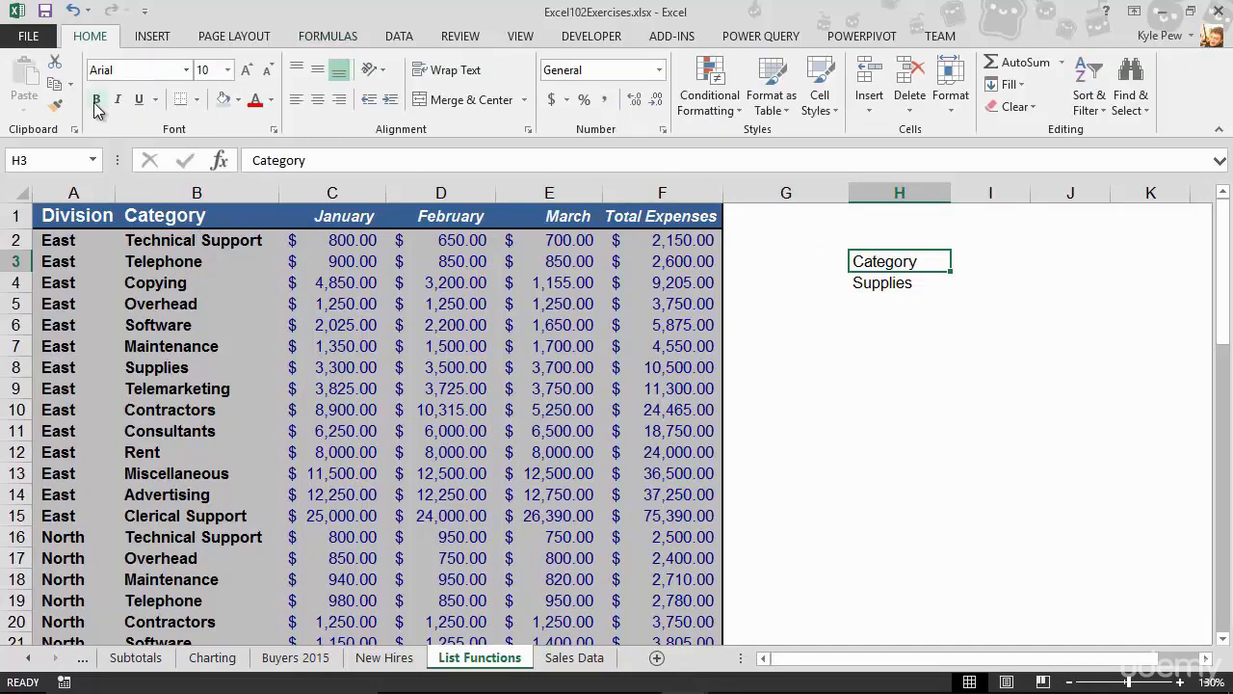
click(96, 99)
click(222, 99)
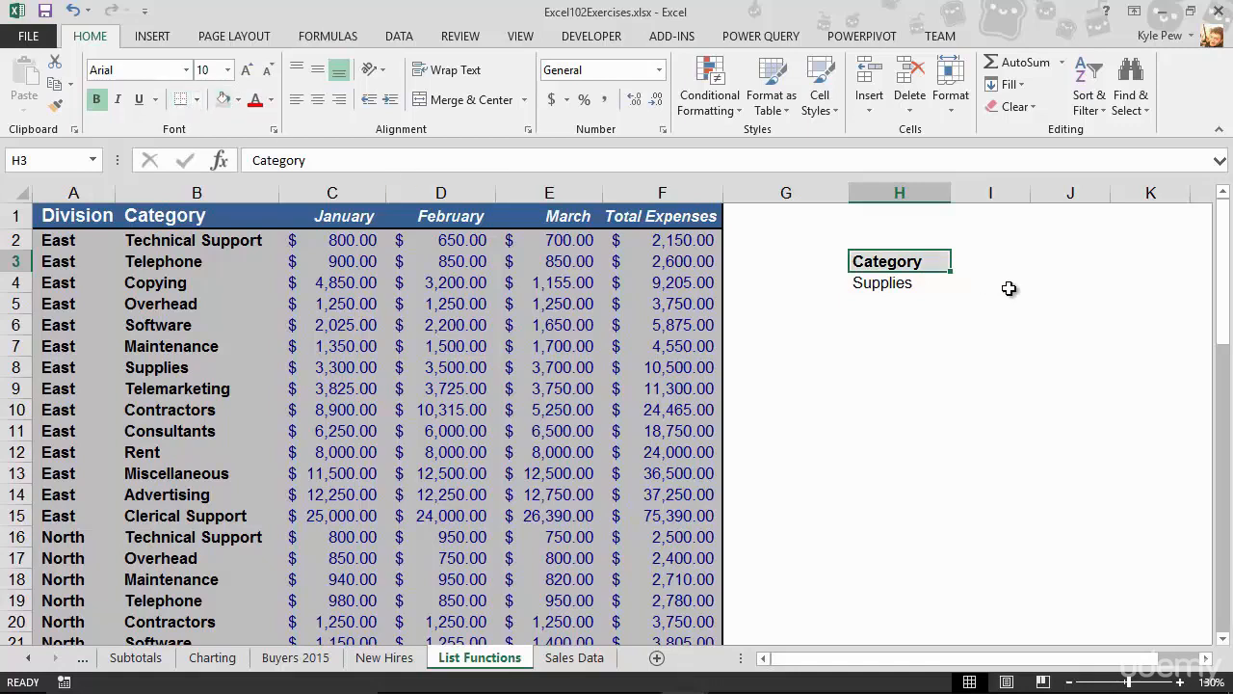
click(898, 302)
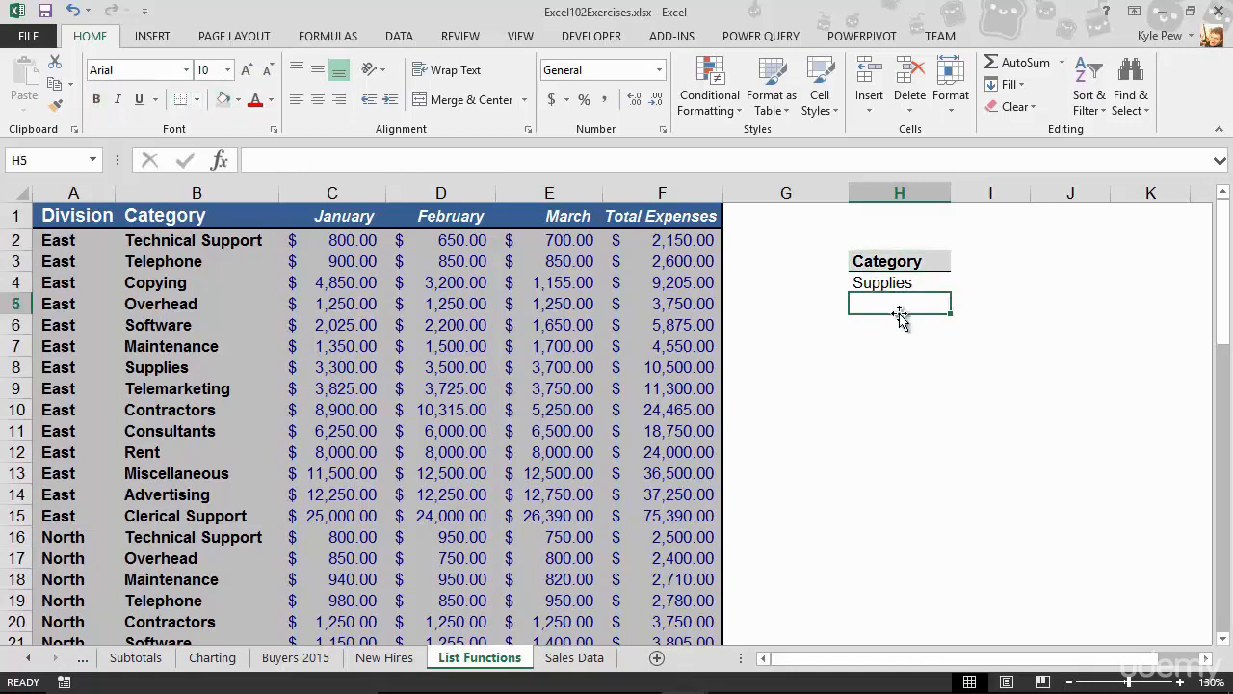
Enter the heading "Total Expense" in cell I3.
click(995, 262)
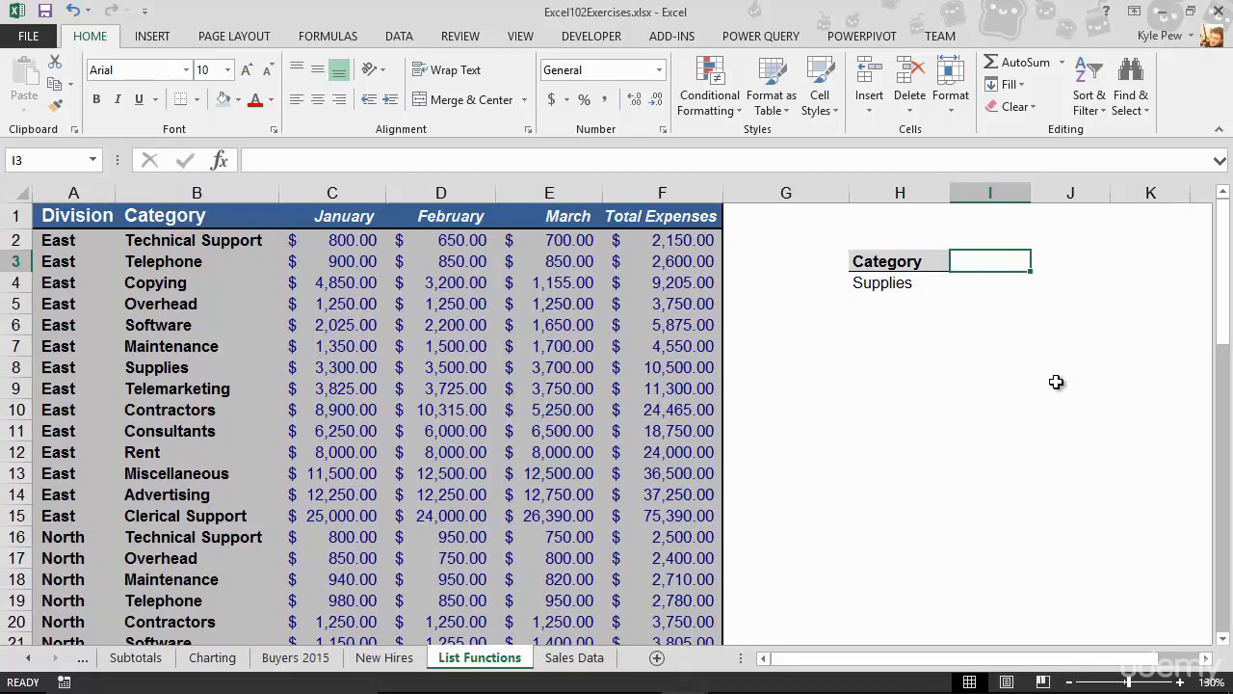
text(Total)
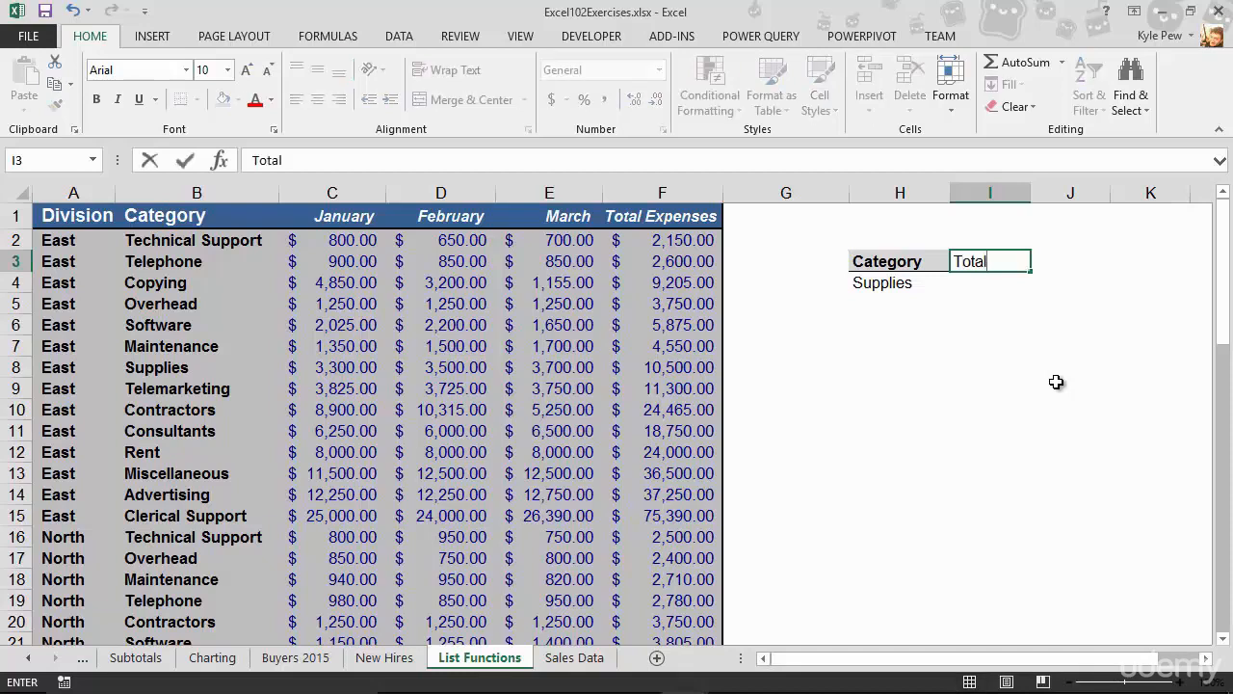
text( Expense)
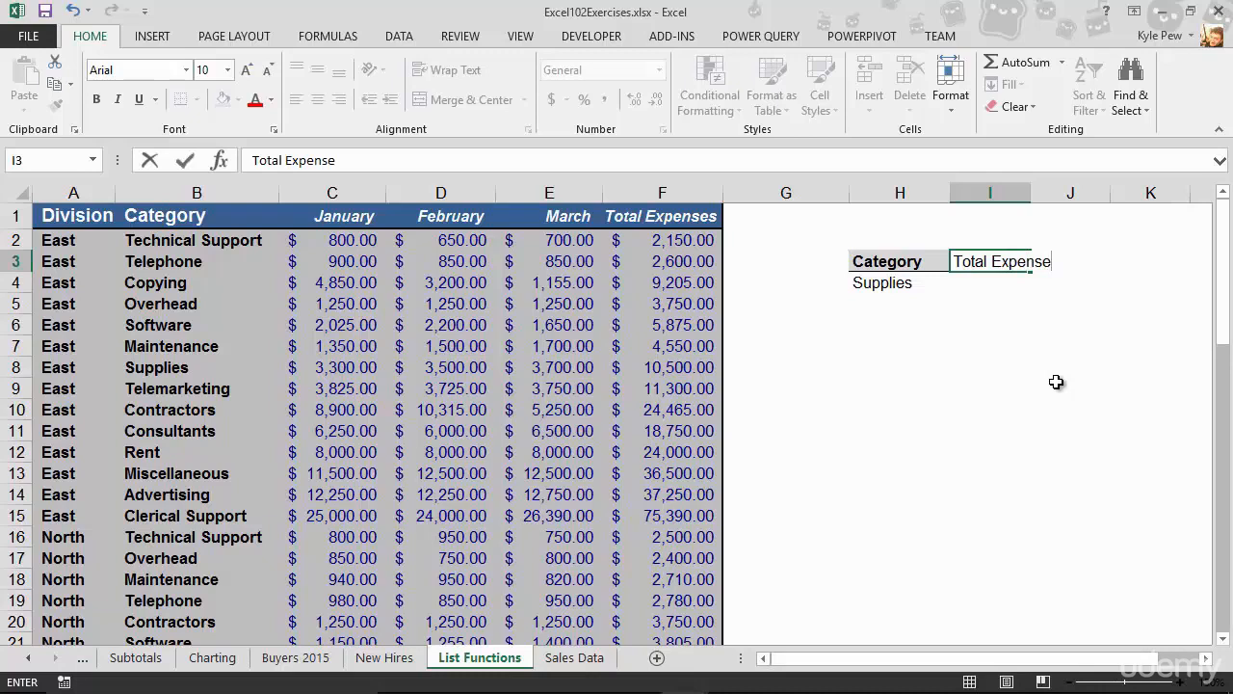
key(Return)
Copy the formatting of H3 onto the Total Expense heading in I3 and autofit column I's width.
click(922, 261)
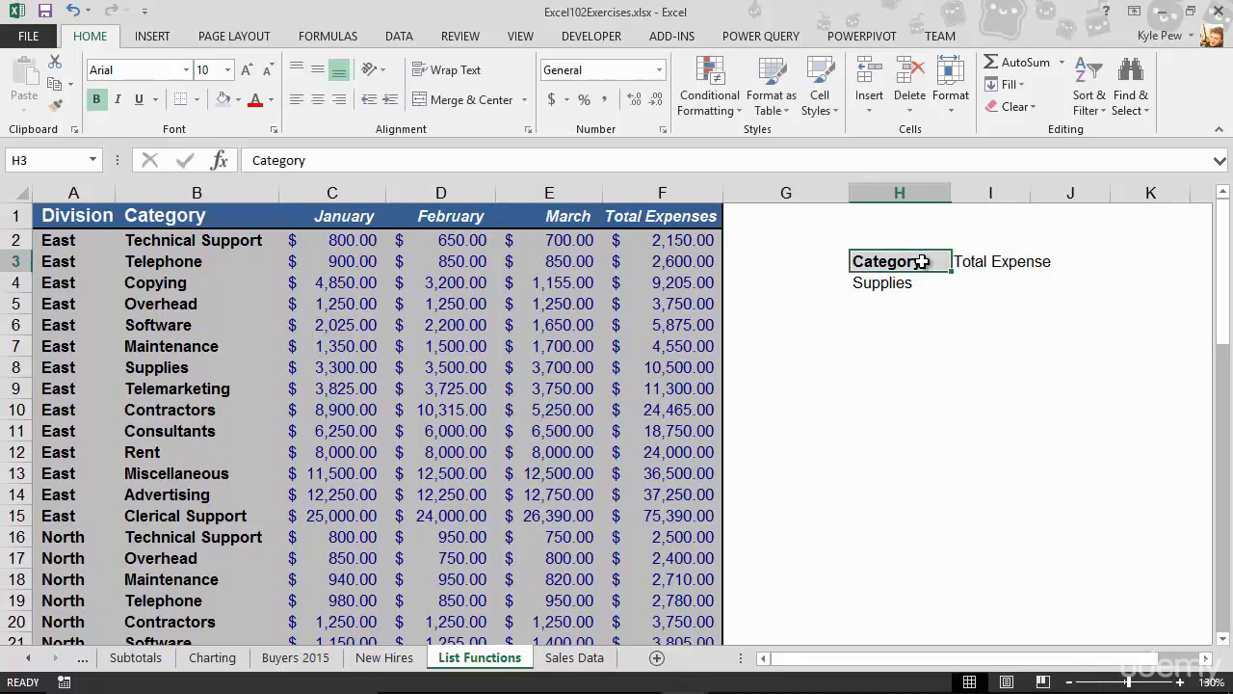
click(54, 108)
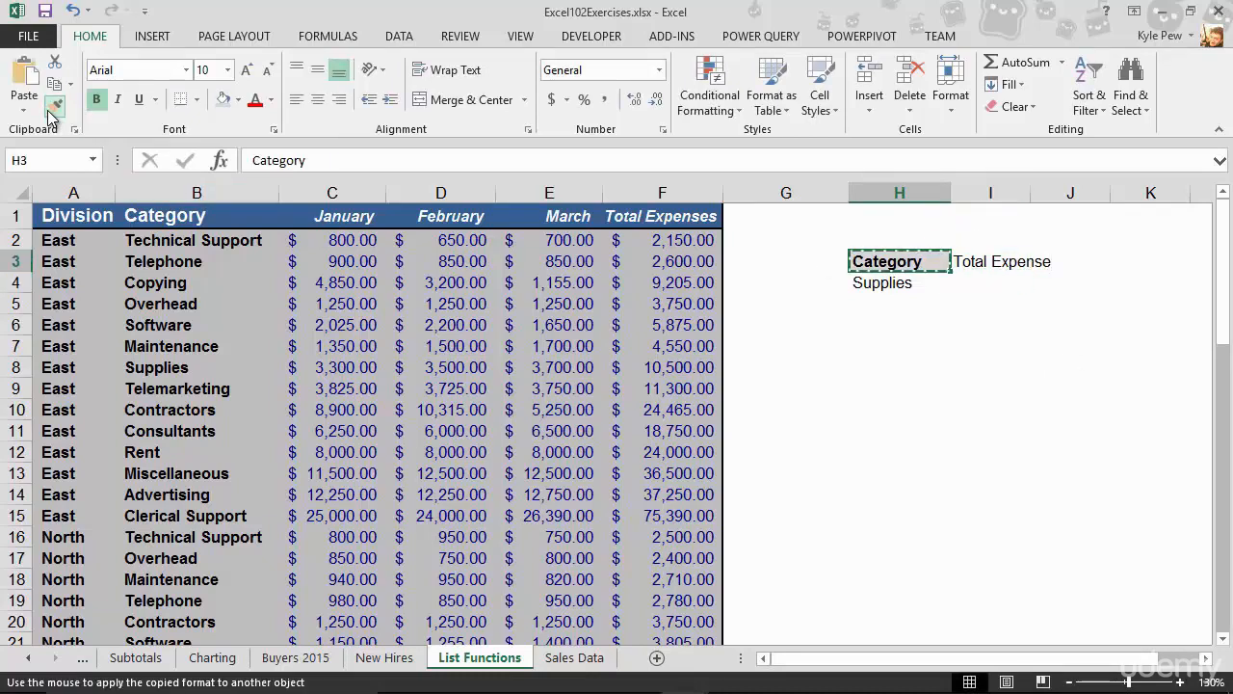
click(991, 268)
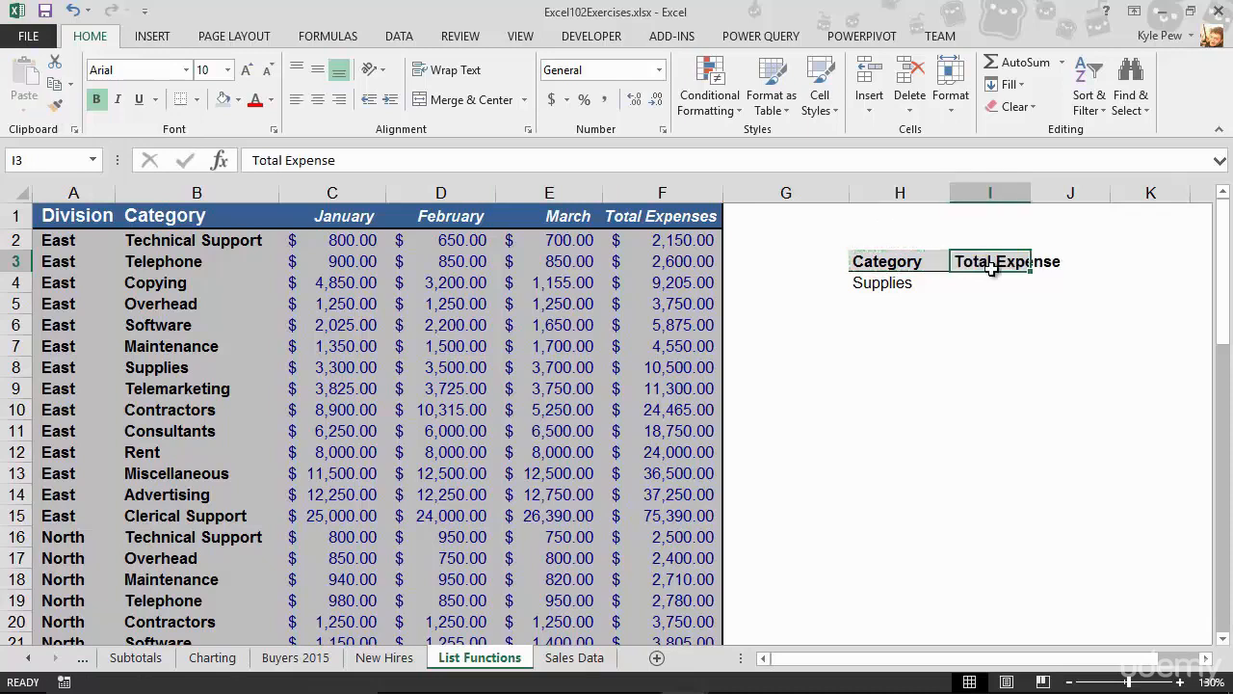
click(986, 285)
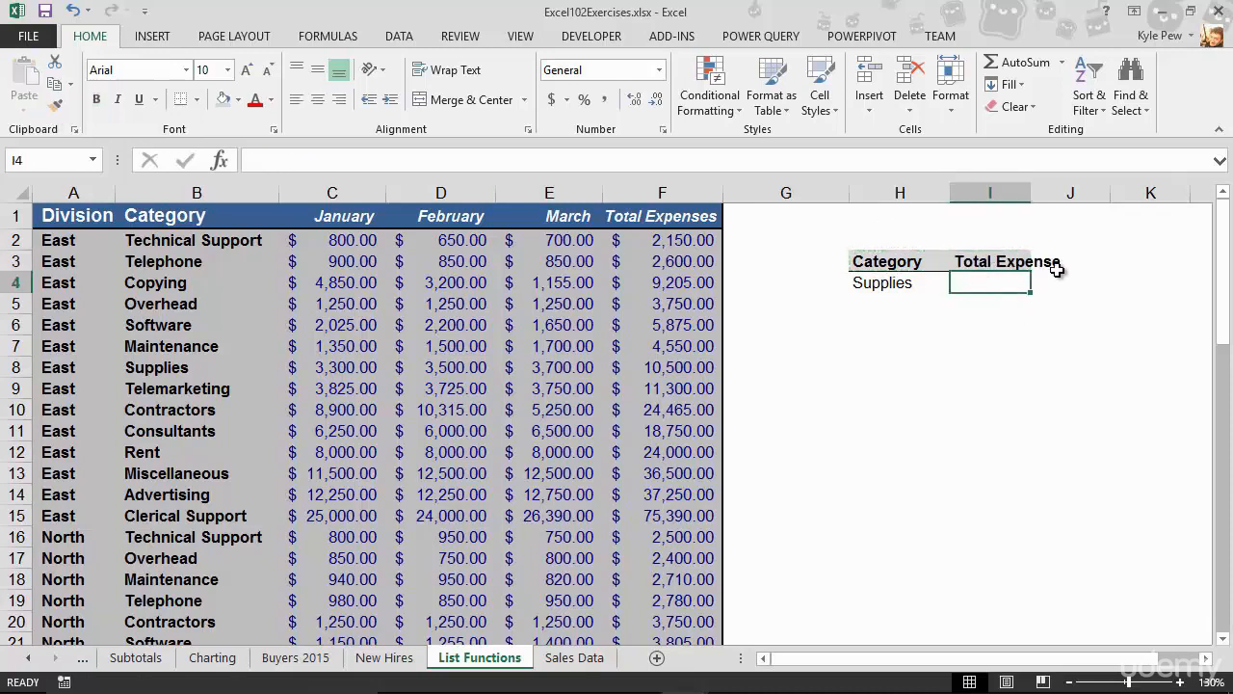
double_click(1030, 192)
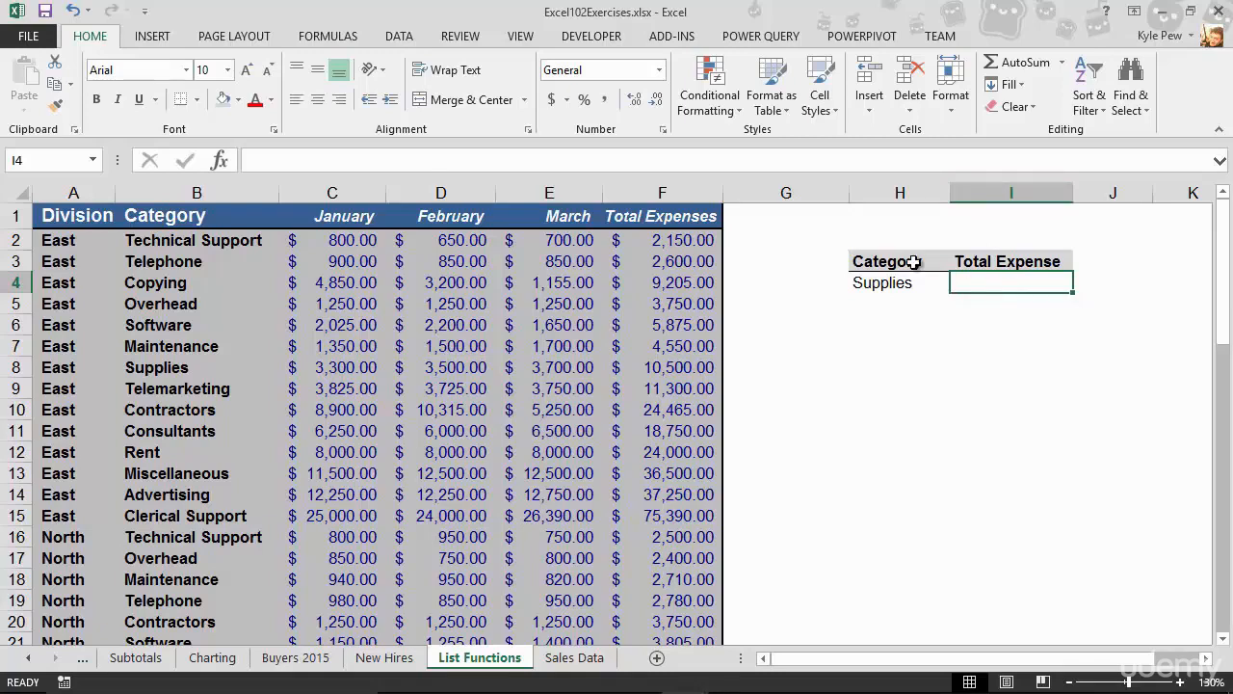
Search the function library for "dsum" and insert the DSUM function into cell I4.
click(345, 42)
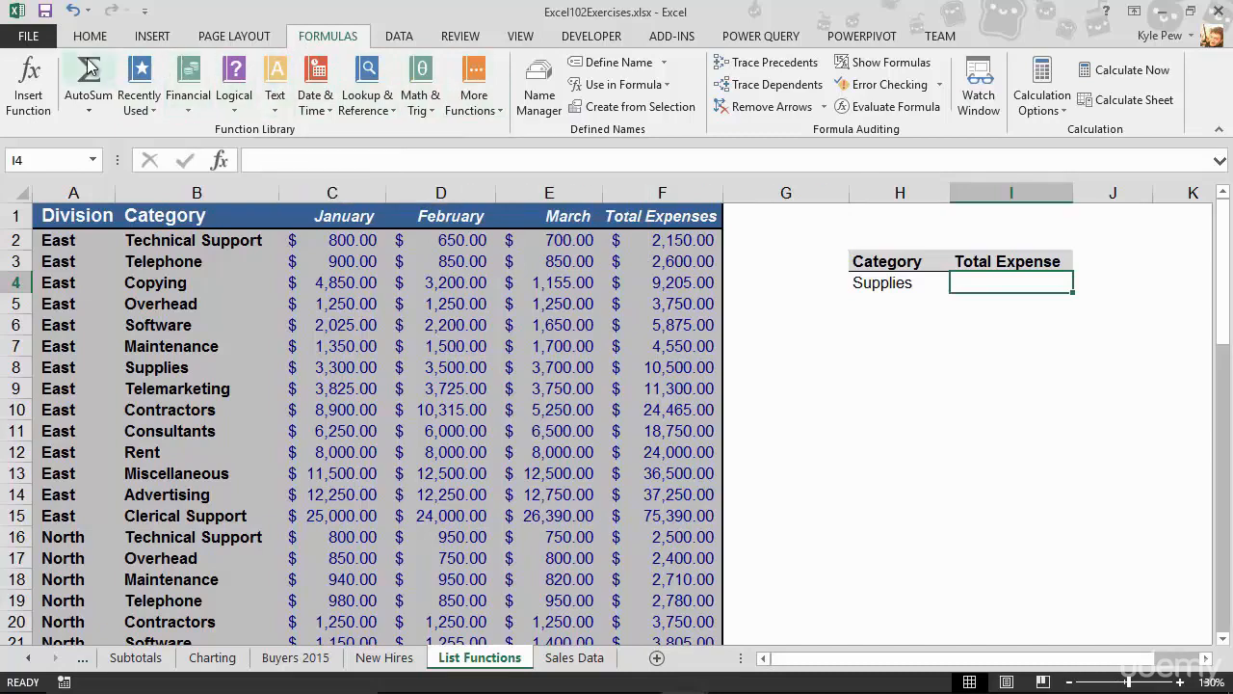
click(23, 85)
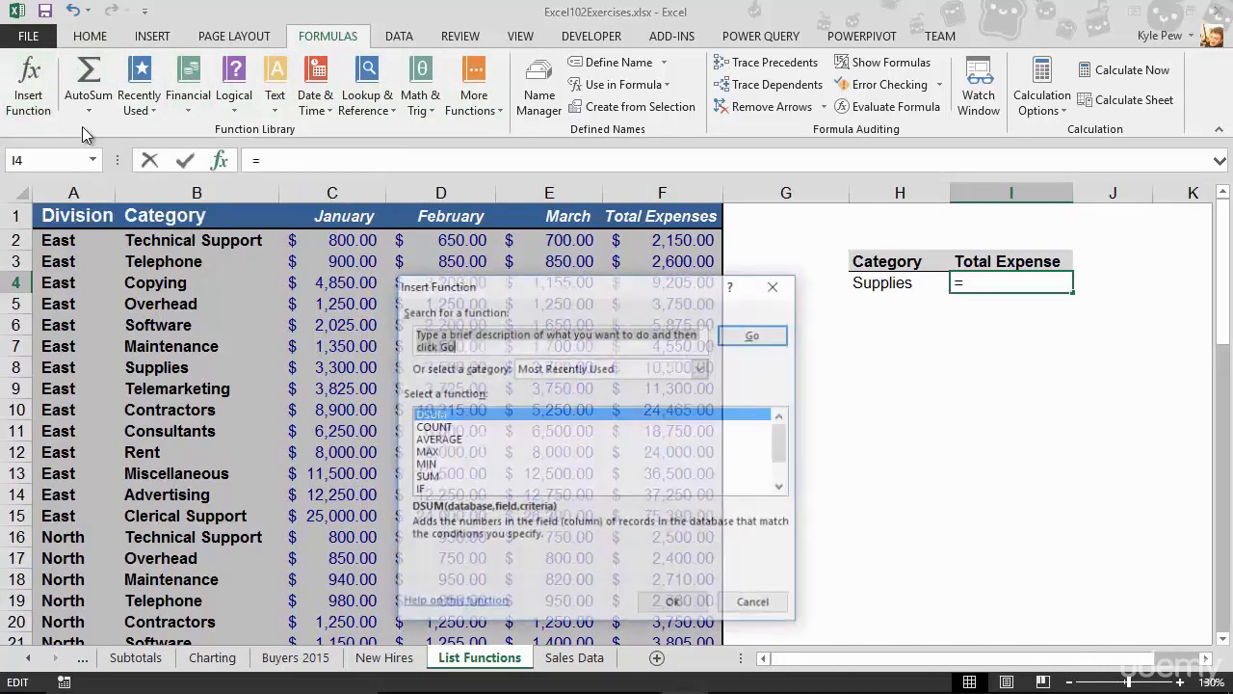
drag(488, 292, 268, 201)
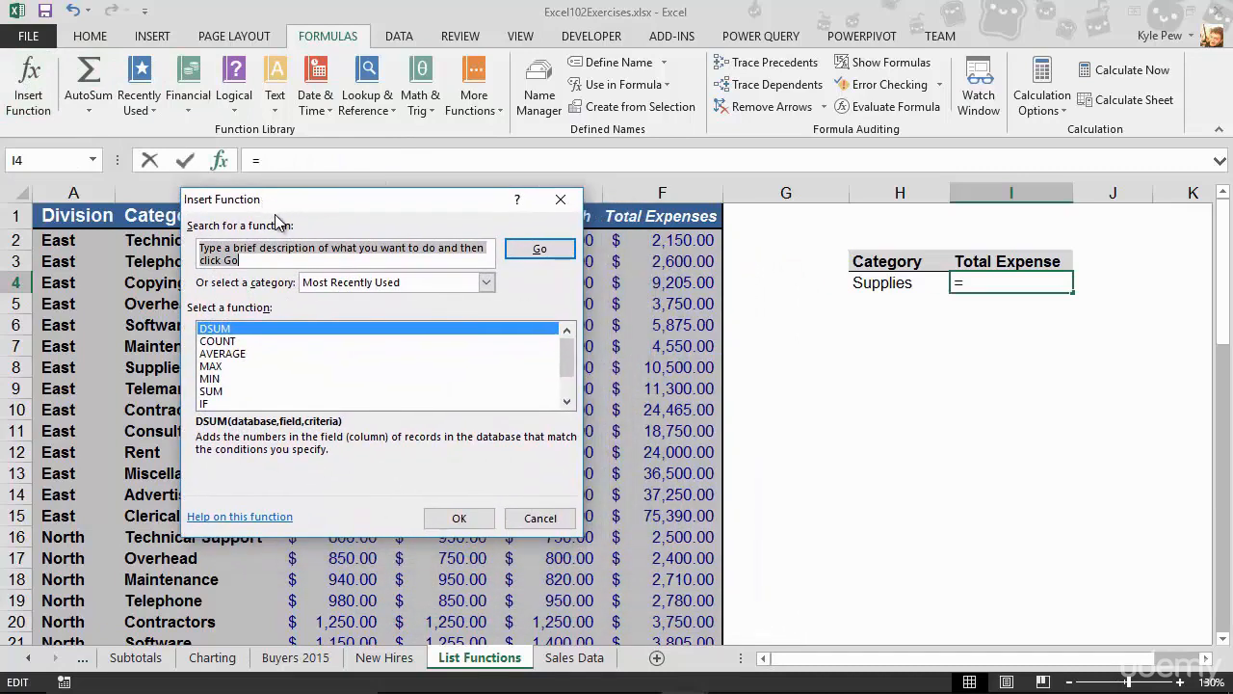
text(d)
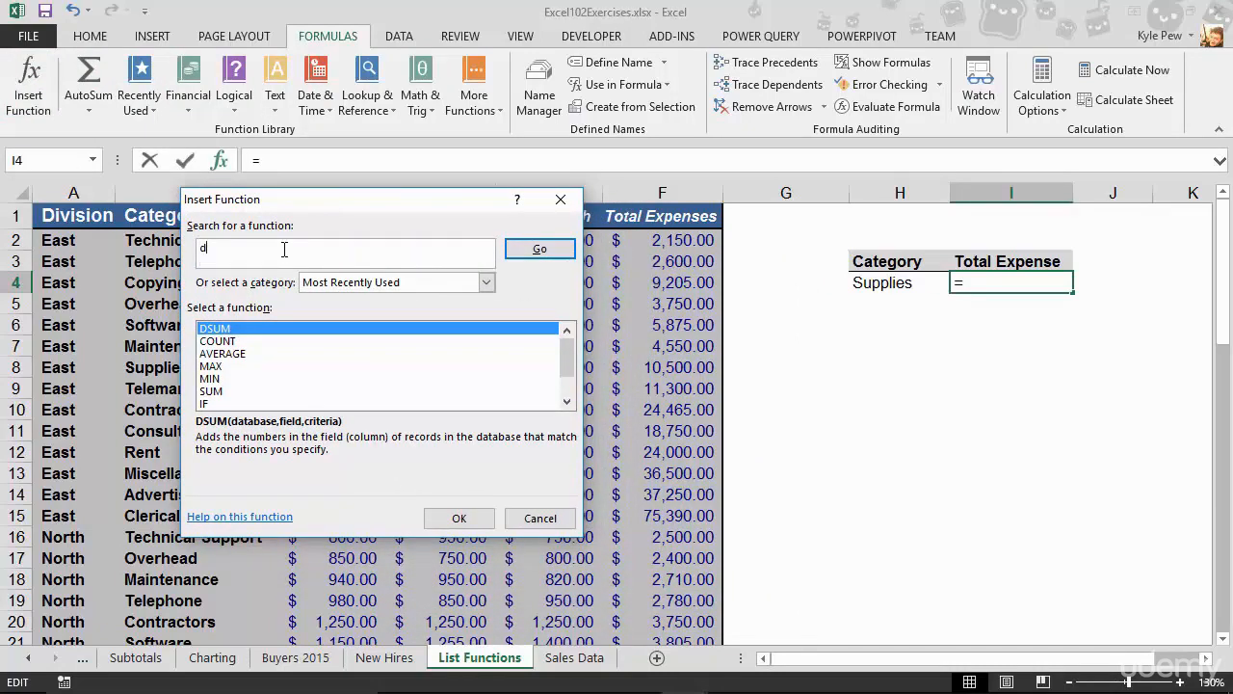
text(sum)
click(540, 249)
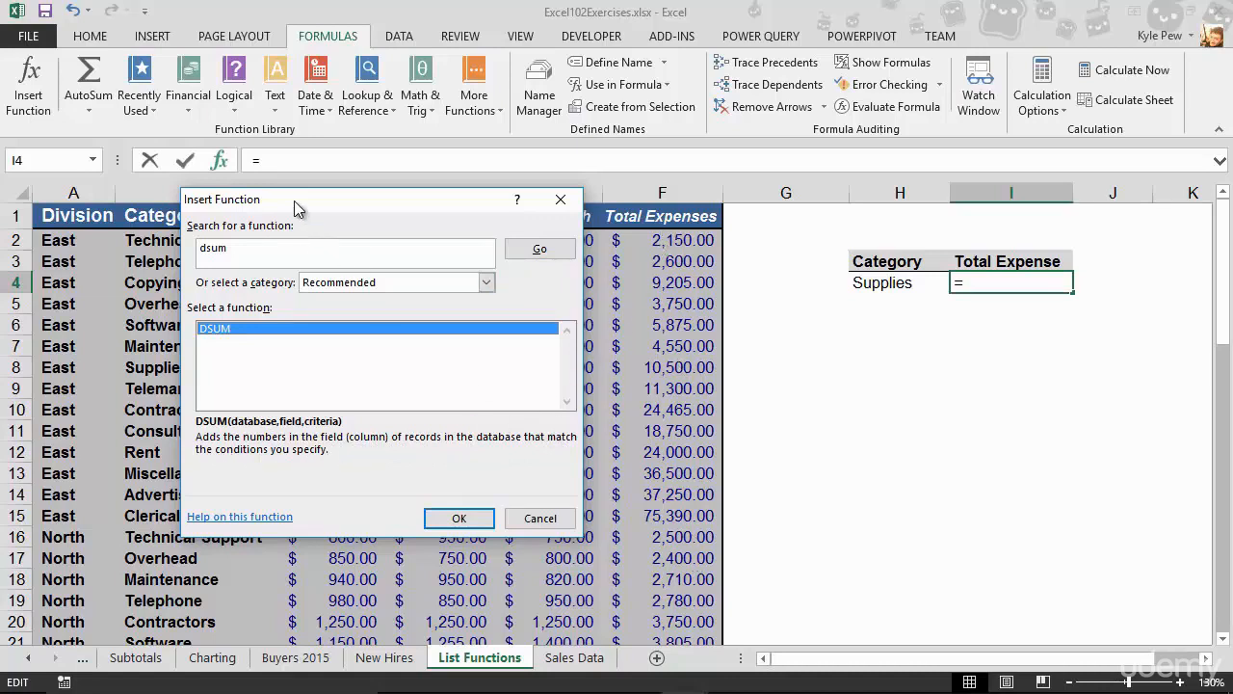
drag(296, 206, 406, 199)
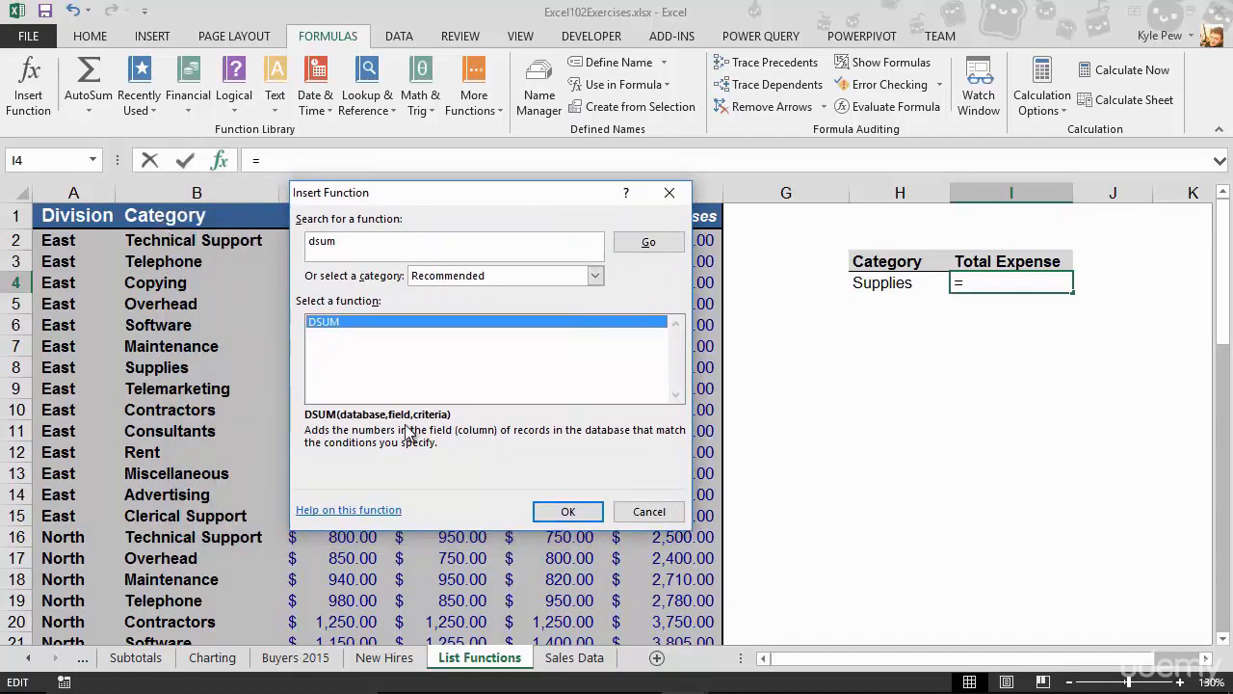
click(559, 511)
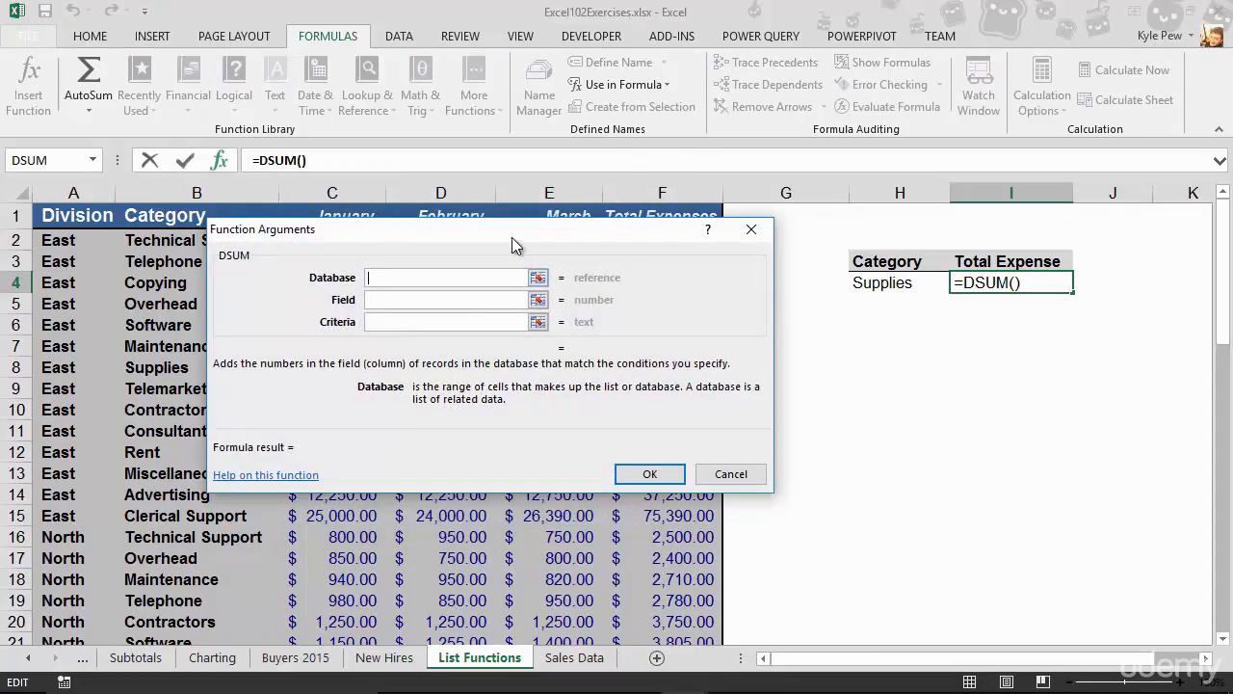
Set DSUM's Database argument to the whole expense list including its headers, A1:F59.
drag(512, 237, 609, 316)
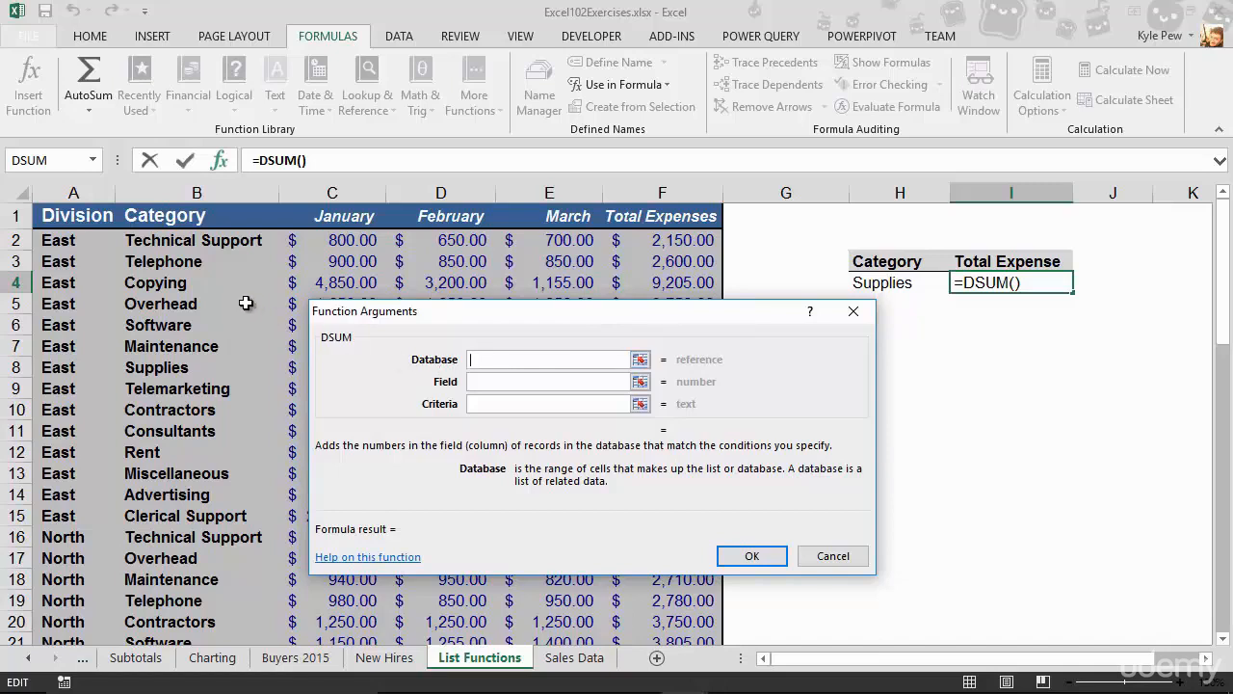
click(63, 220)
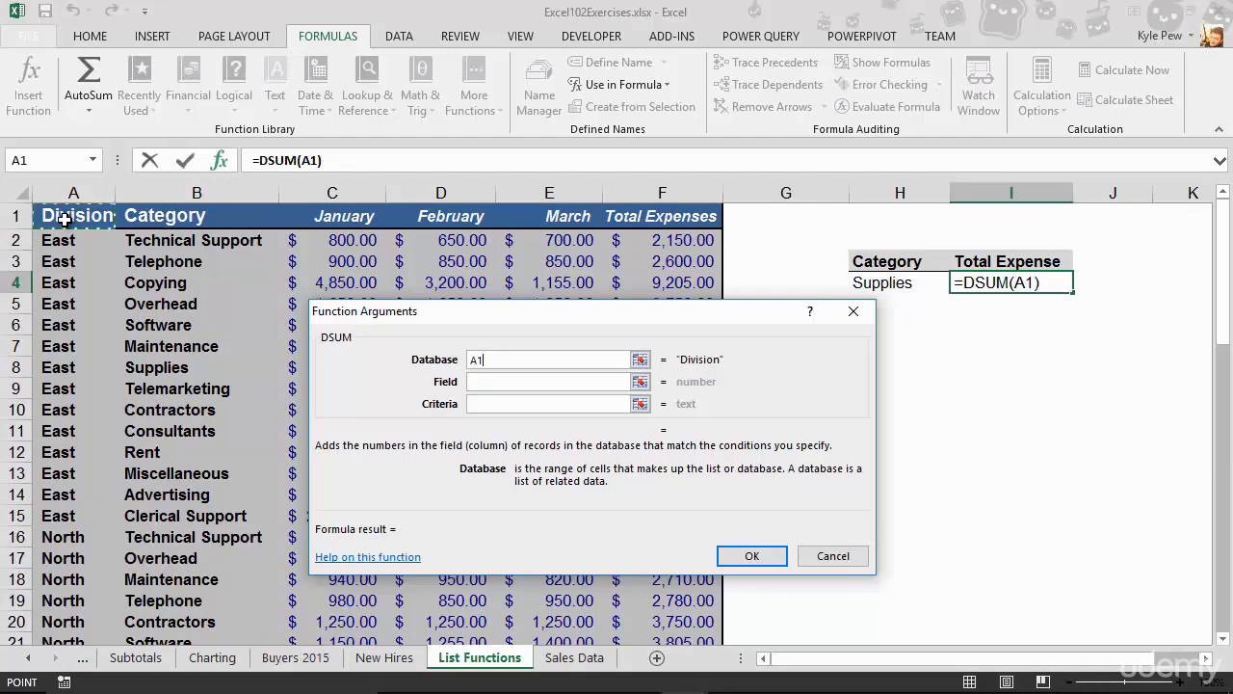
key(ctrl+shift+Down)
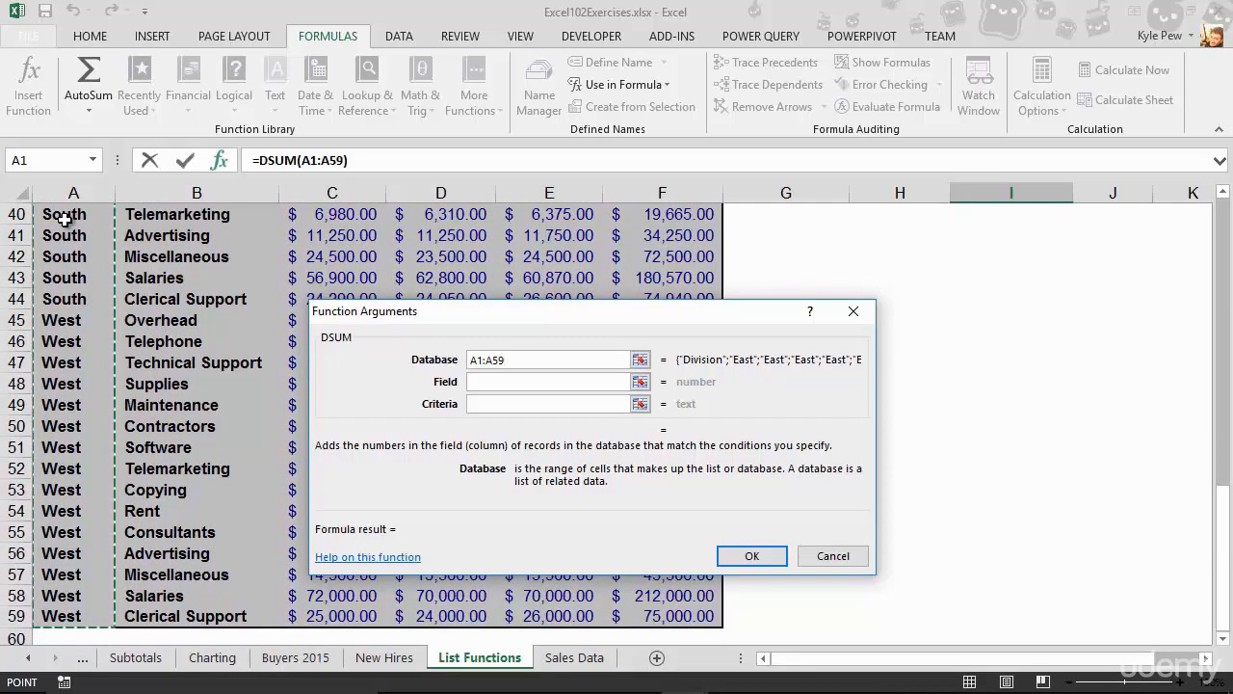
key(ctrl+shift+Right)
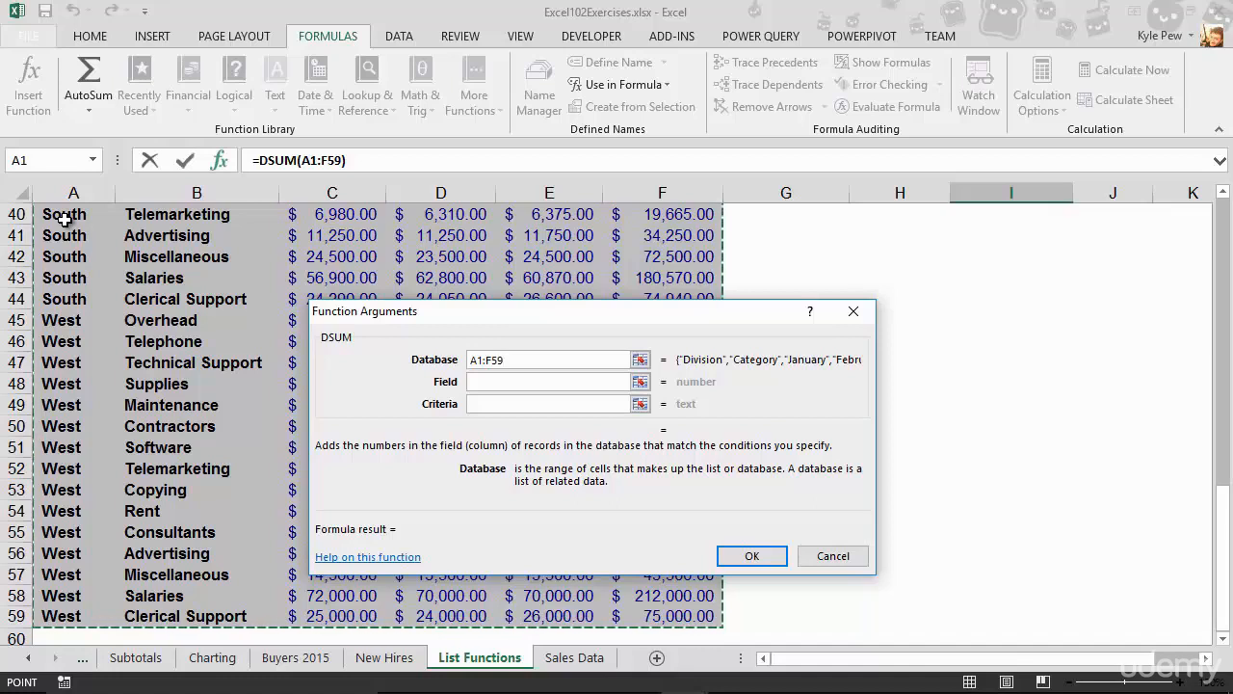
Set DSUM's Field argument to the Total Expenses column heading in F1.
click(482, 382)
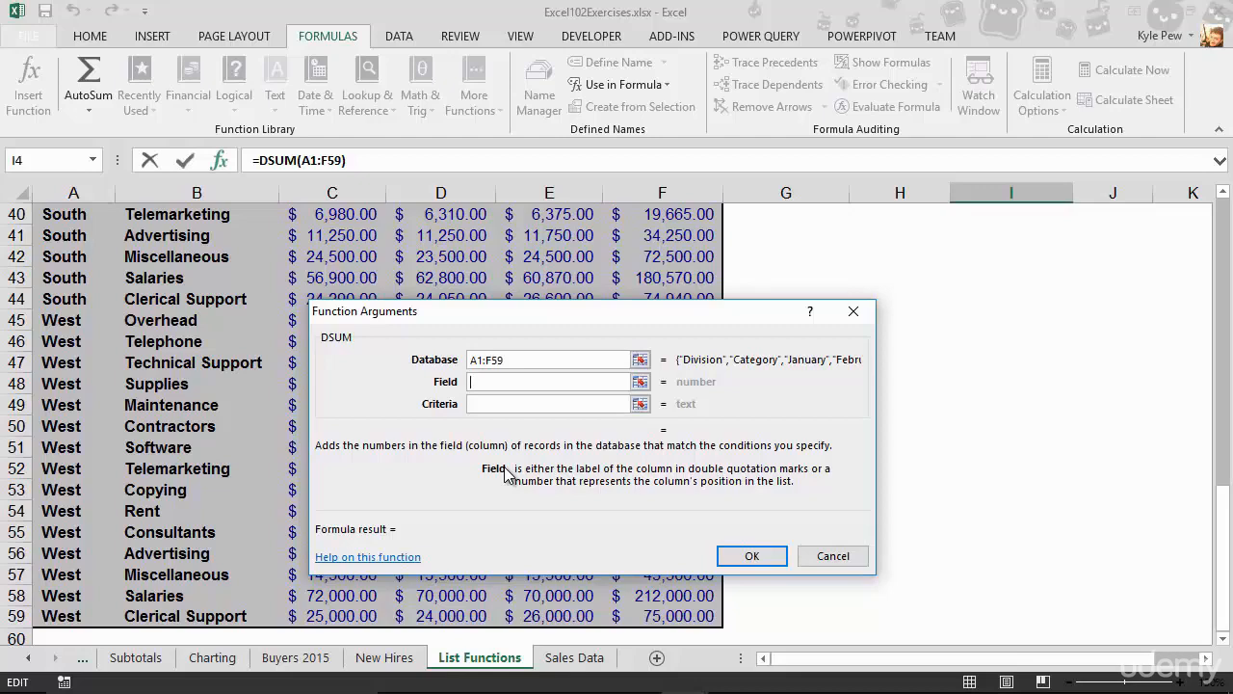
drag(1221, 549, 1225, 226)
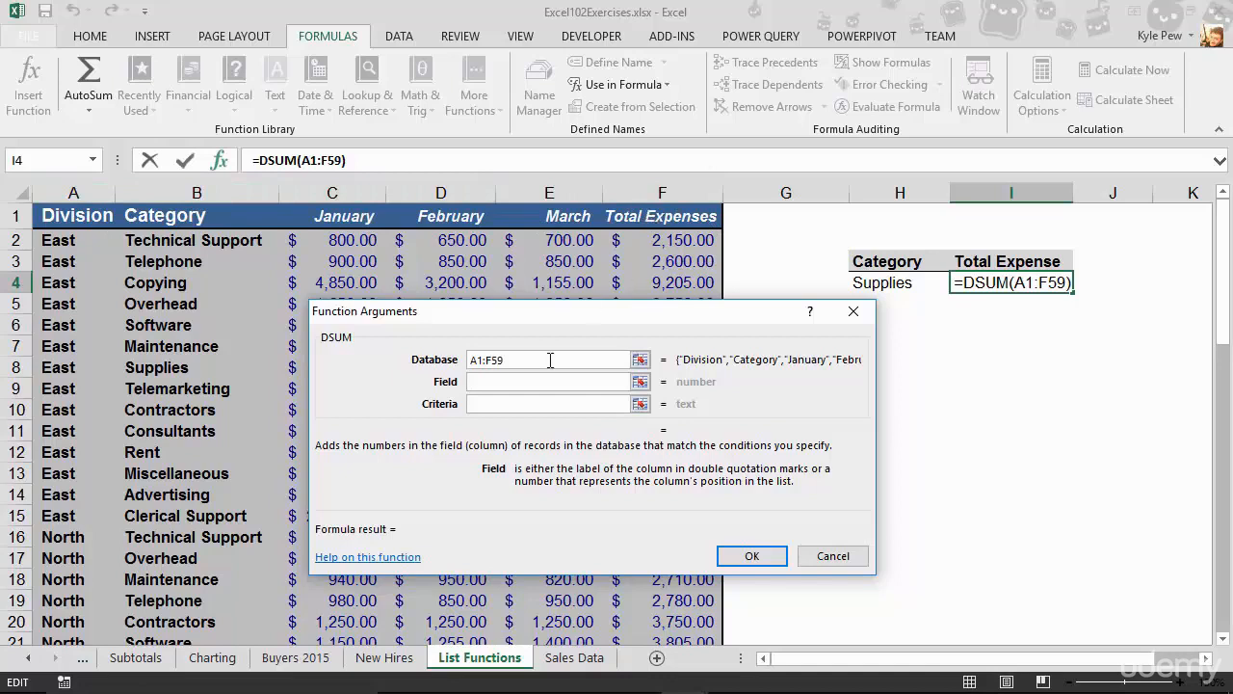
click(656, 217)
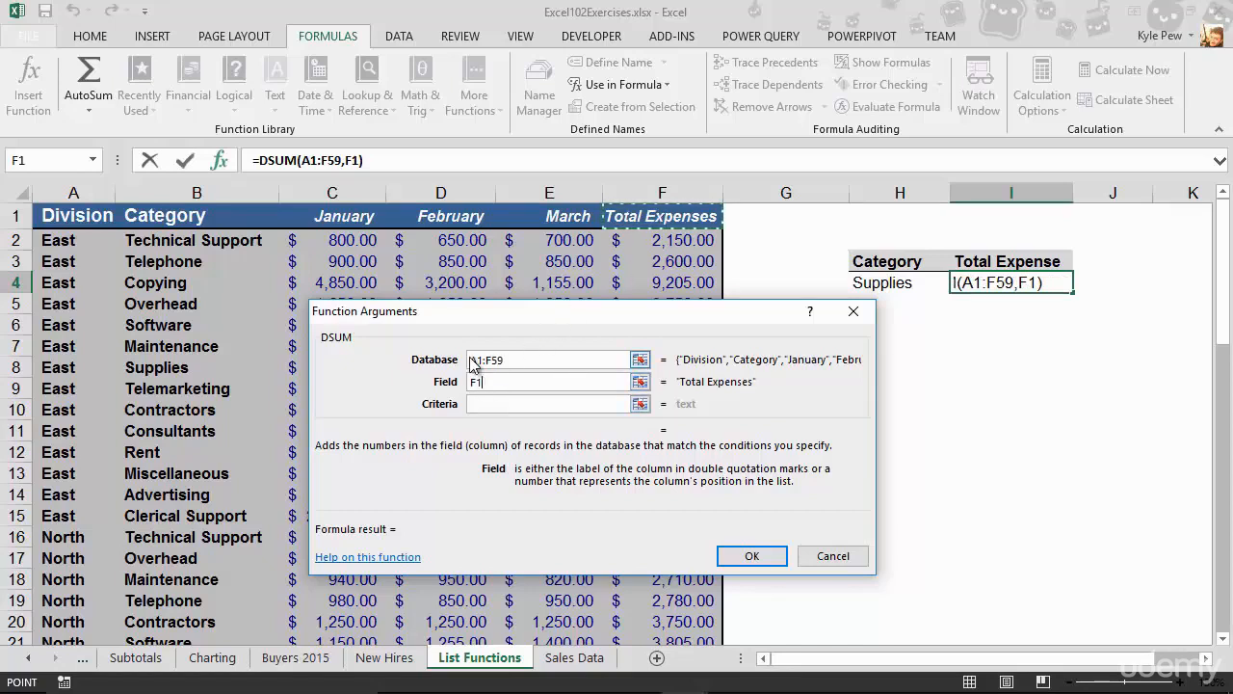
Set DSUM's Criteria argument to H3:H4 and complete the formula in I4.
click(478, 405)
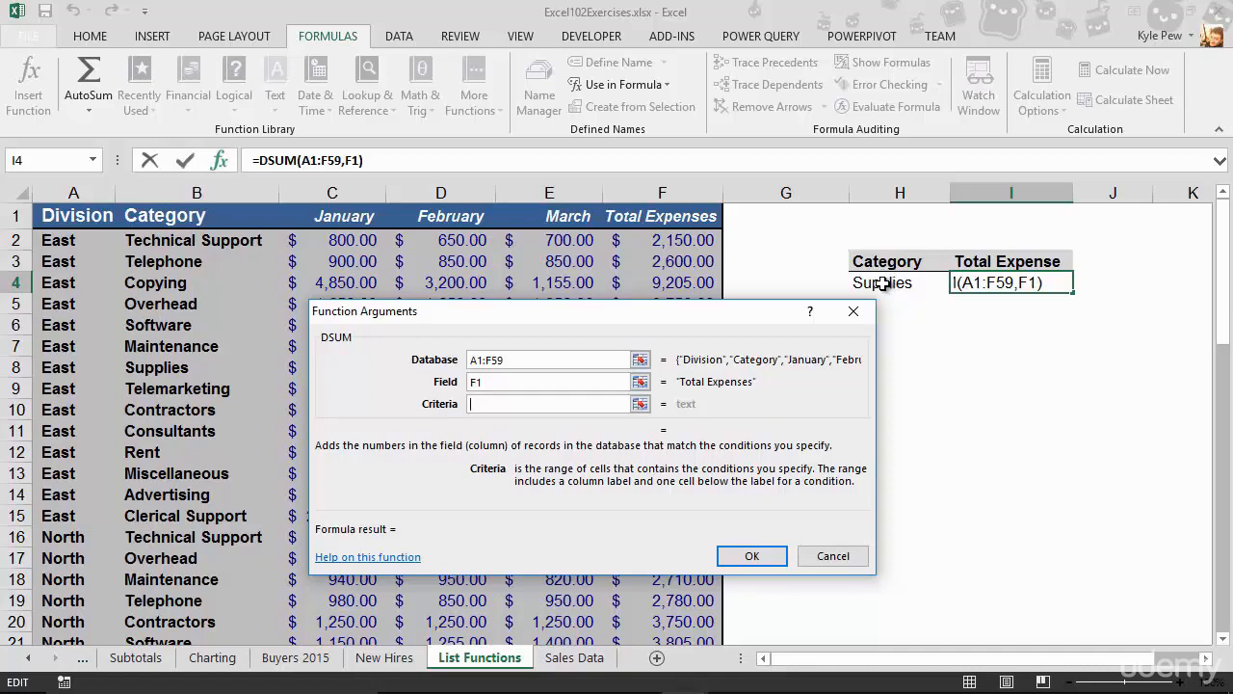
drag(747, 319, 712, 320)
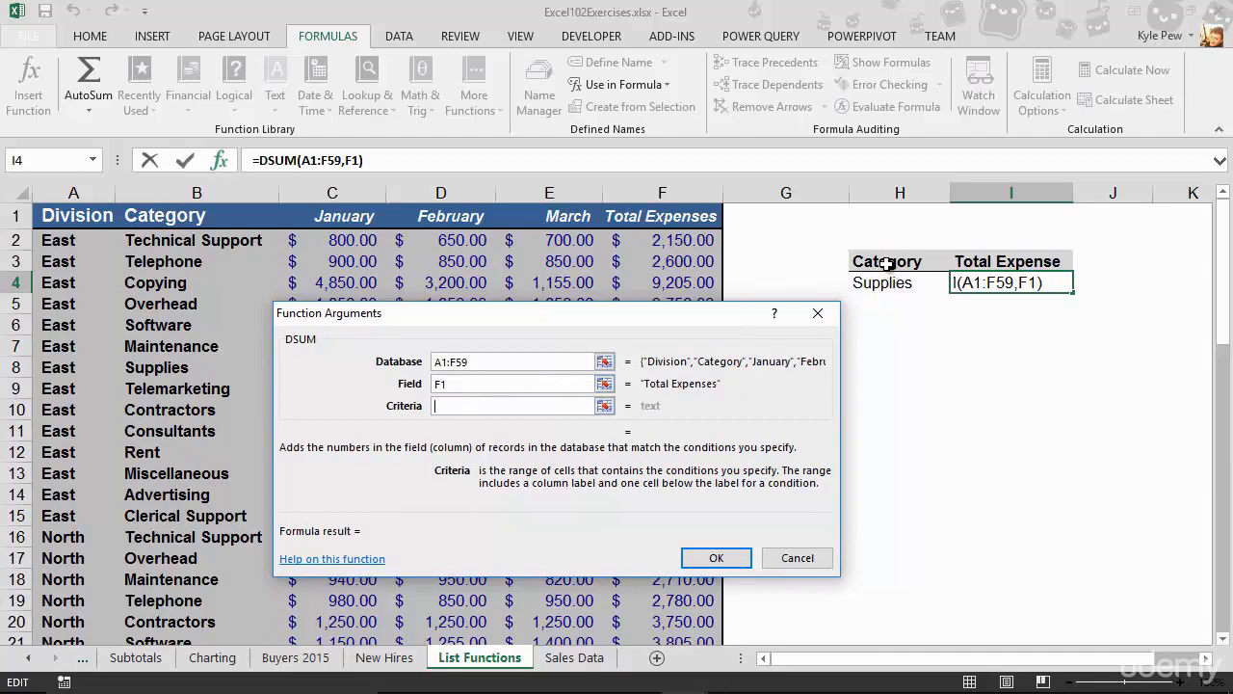
drag(886, 263, 885, 283)
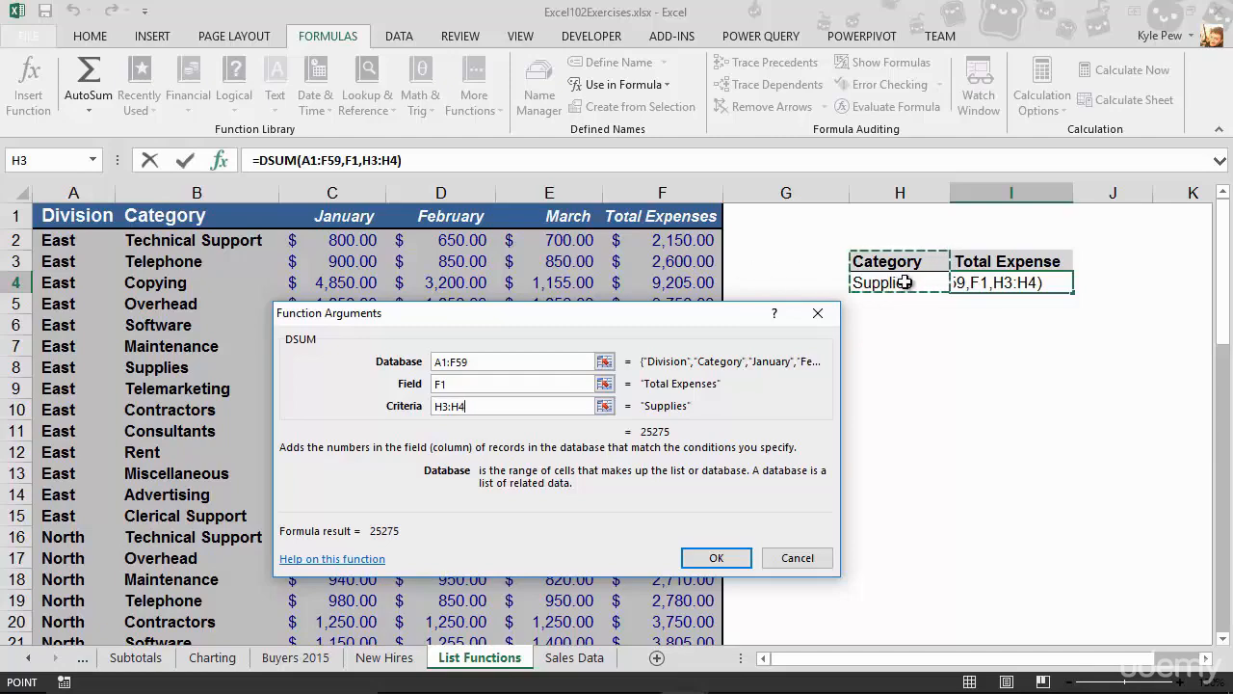
click(722, 559)
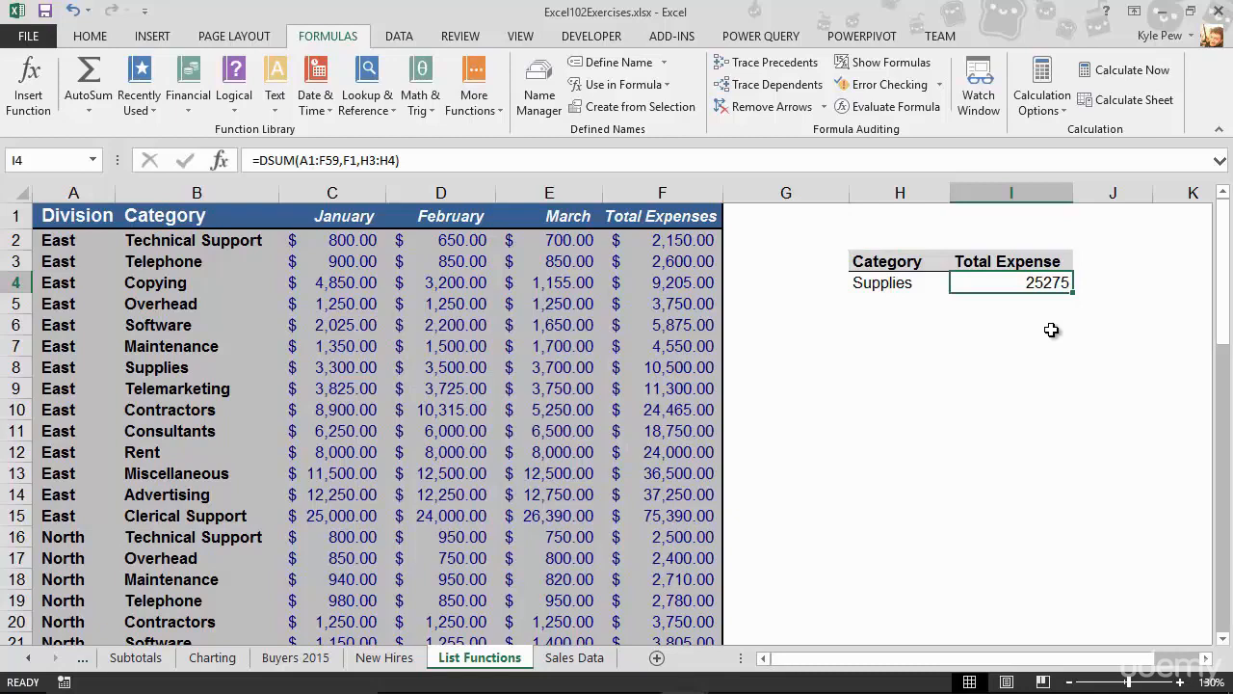
Change the category criterion in H4 to "Software".
click(856, 283)
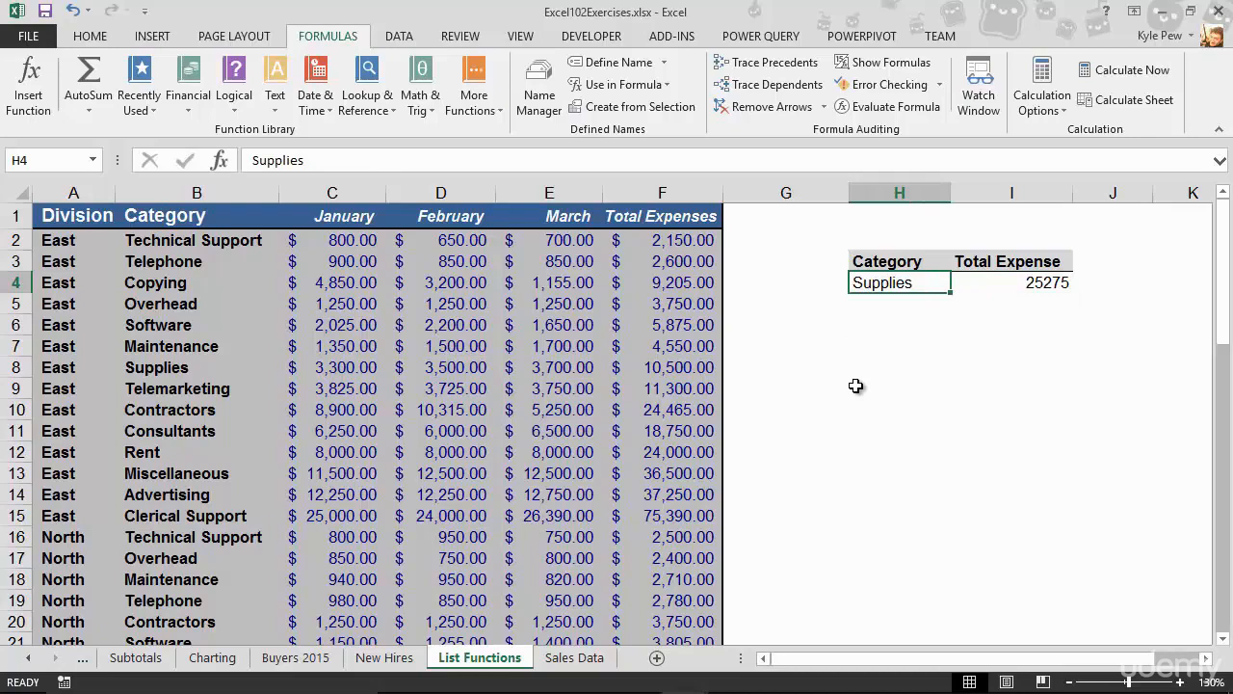
text(Software)
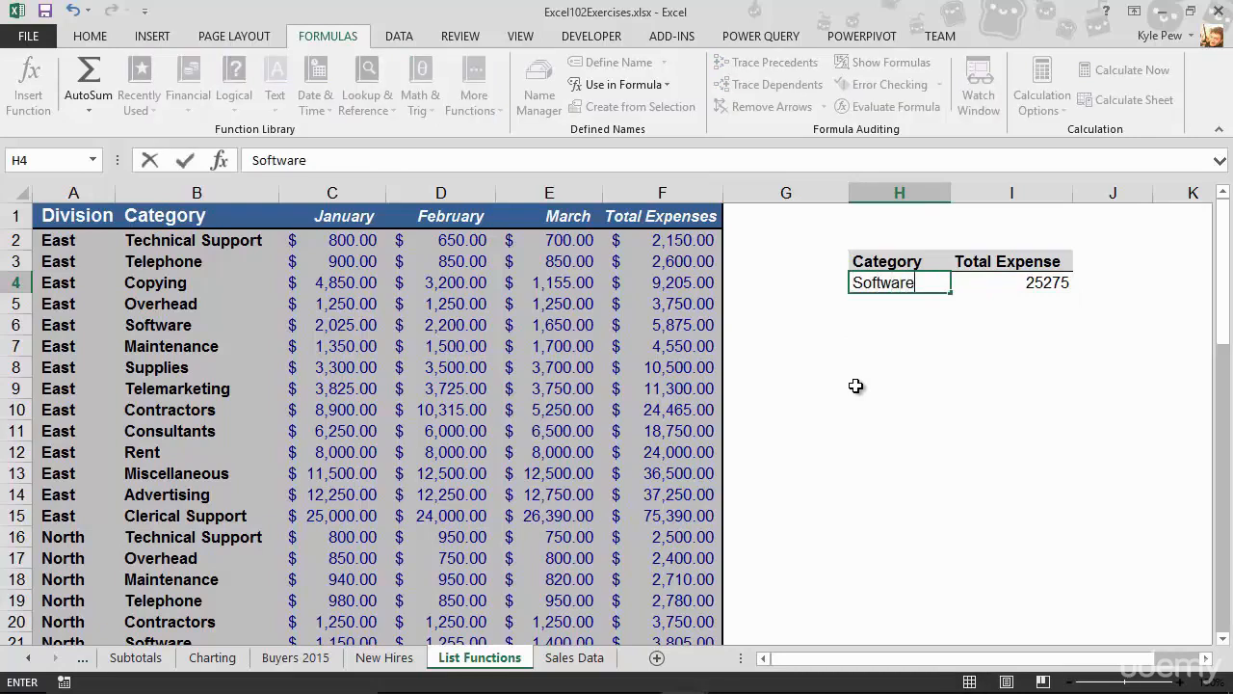
key(Return)
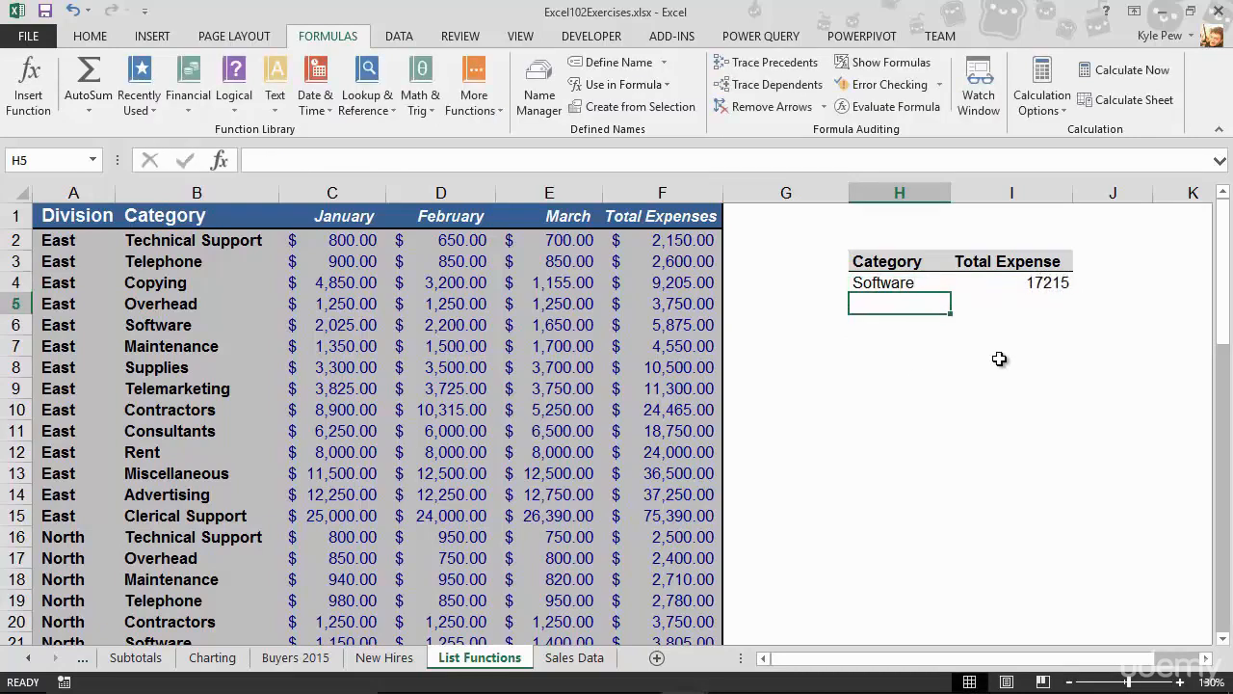